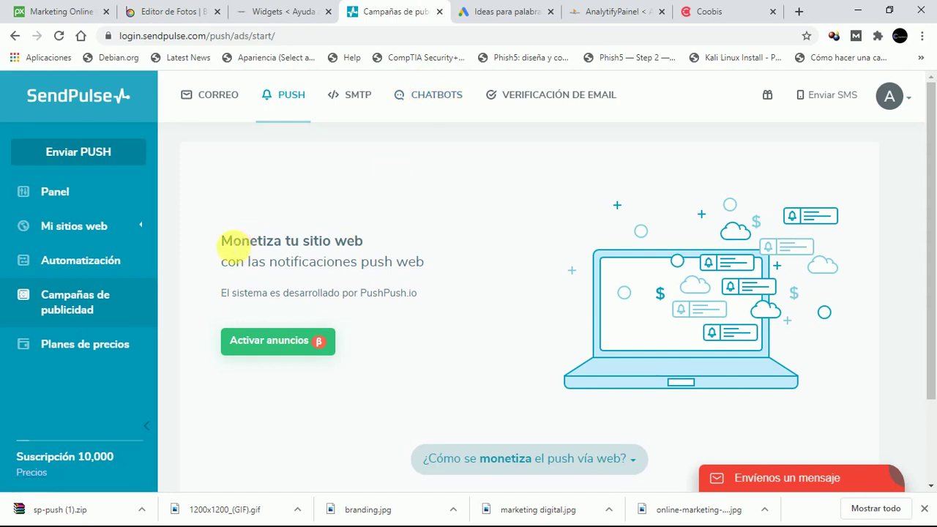
# Activate push ads for fanbts.es and hackers.mobi, accepting the user agreement's terms and conditions
pyautogui.moveTo(224, 241); pyautogui.dragTo(386, 246)
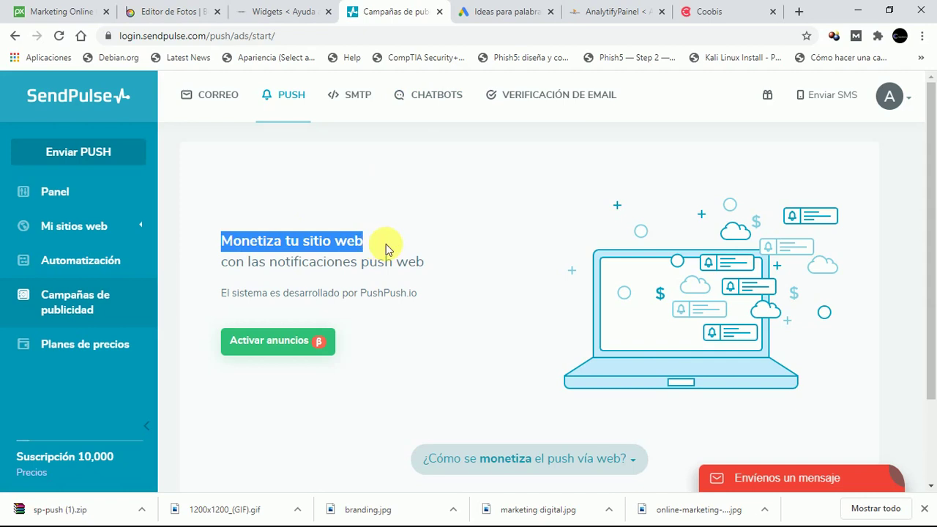
pyautogui.click(287, 354)
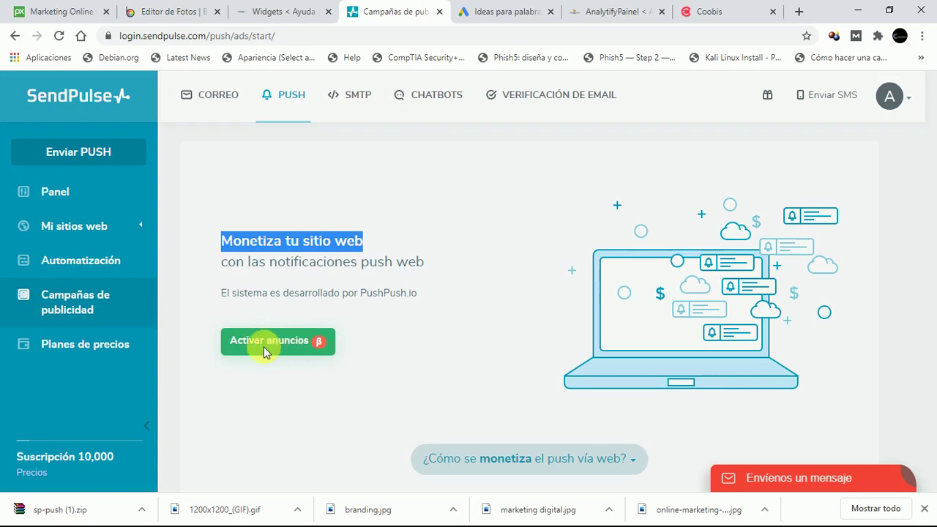
pyautogui.click(263, 346)
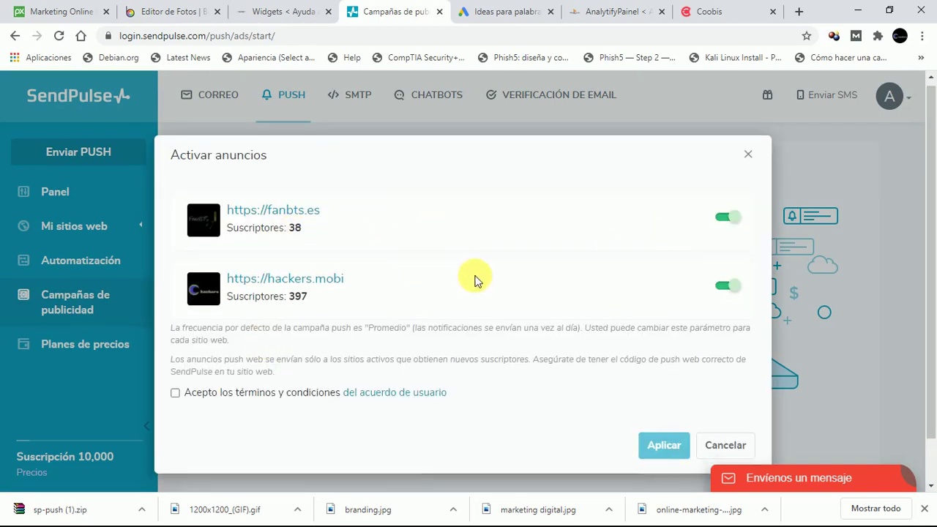
pyautogui.scroll(-1, 330, 299)
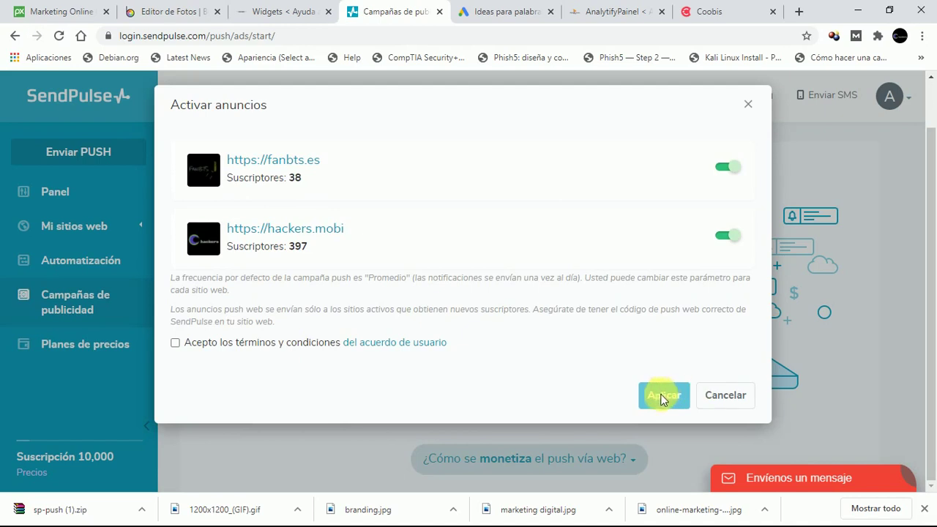
pyautogui.click(175, 343)
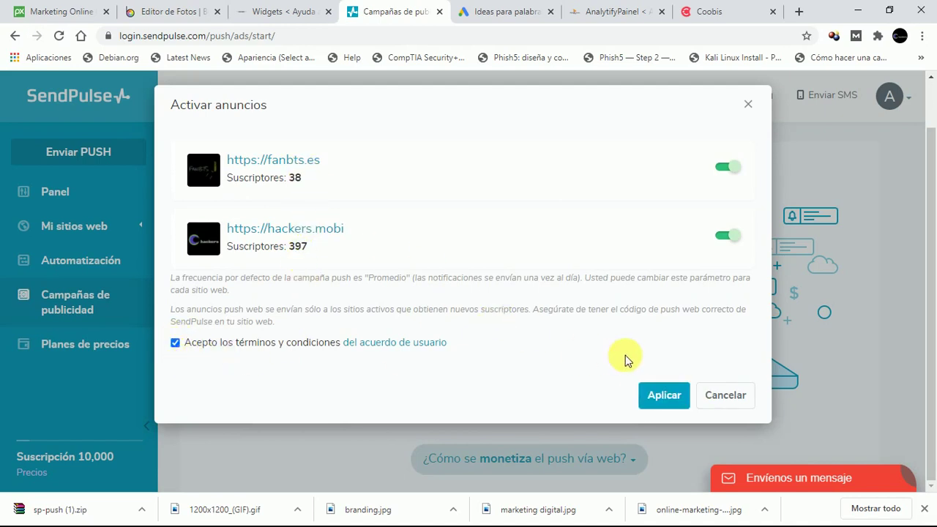
pyautogui.click(664, 395)
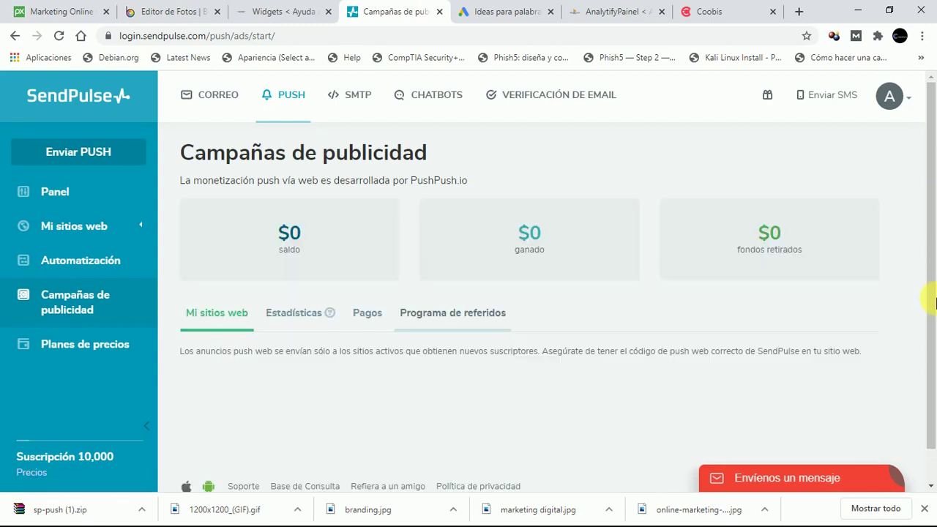
# Set the ad content of hackers.mobi to Cualquiera ($$$) and save the site's configuration
pyautogui.scroll(-1, 512, 322)
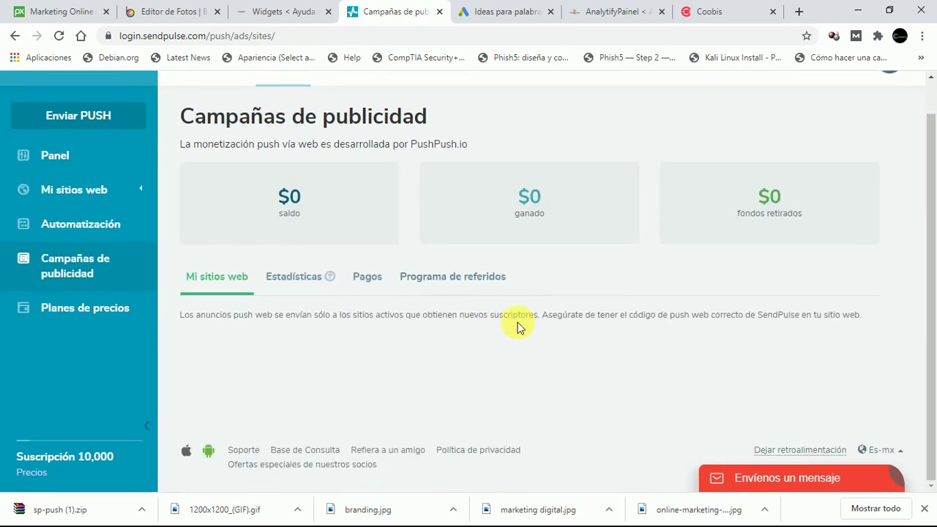
pyautogui.scroll(-2, 510, 333)
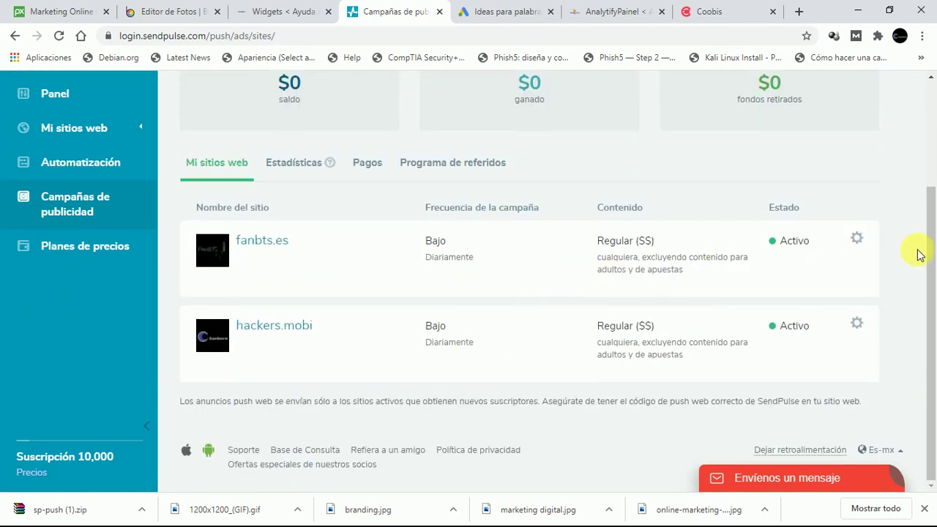
pyautogui.click(857, 324)
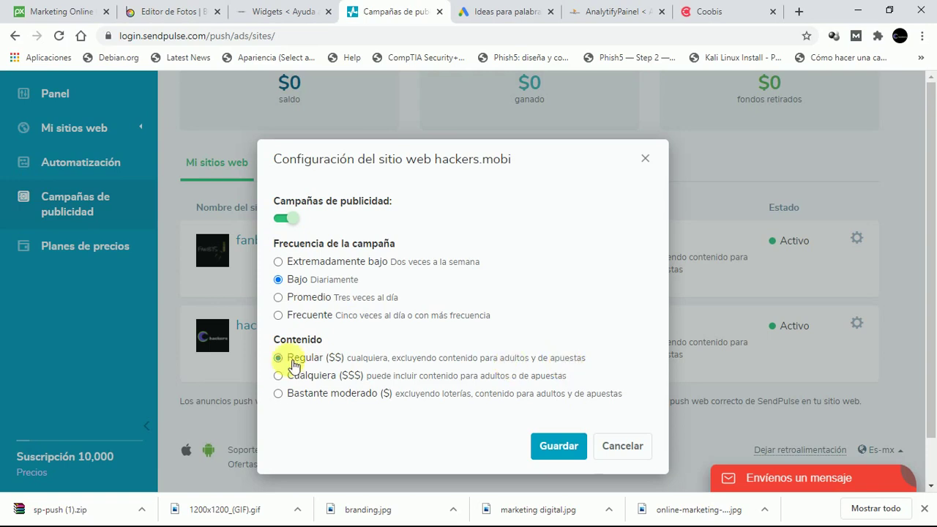
pyautogui.click(278, 376)
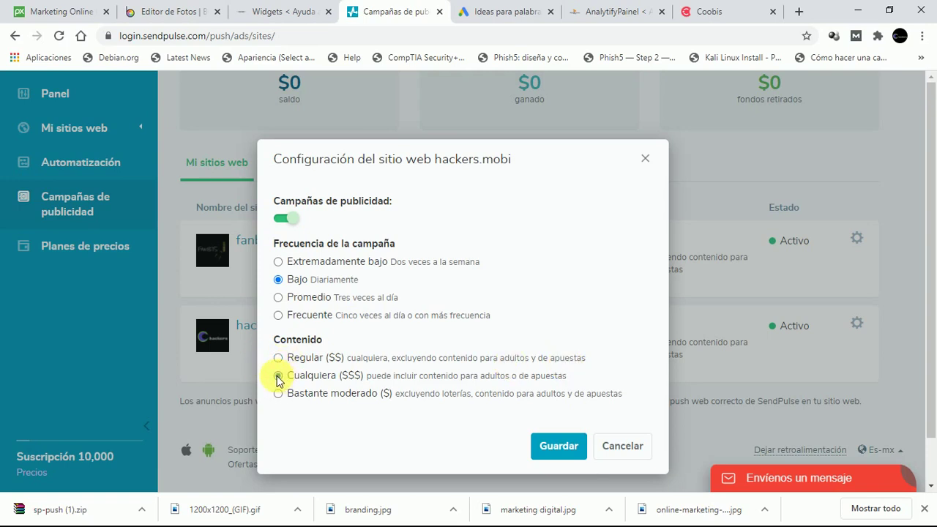
pyautogui.click(555, 448)
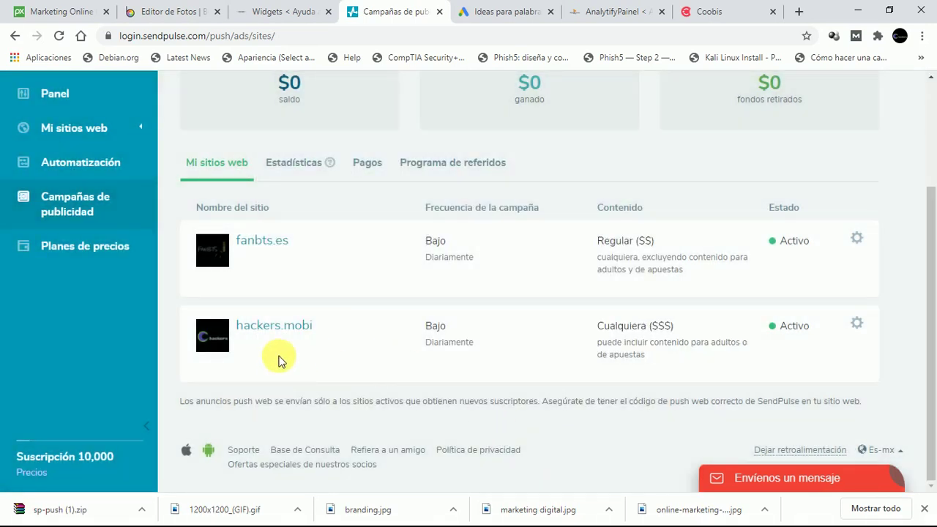
# Set the ad content of fanbts.es to Cualquiera ($$$) and save the site's configuration
pyautogui.click(856, 239)
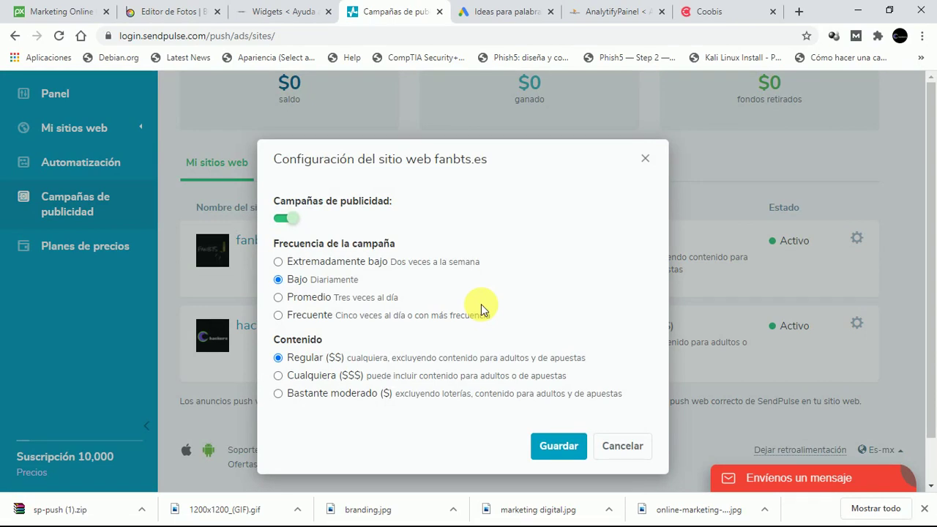
pyautogui.scroll(-1, 503, 306)
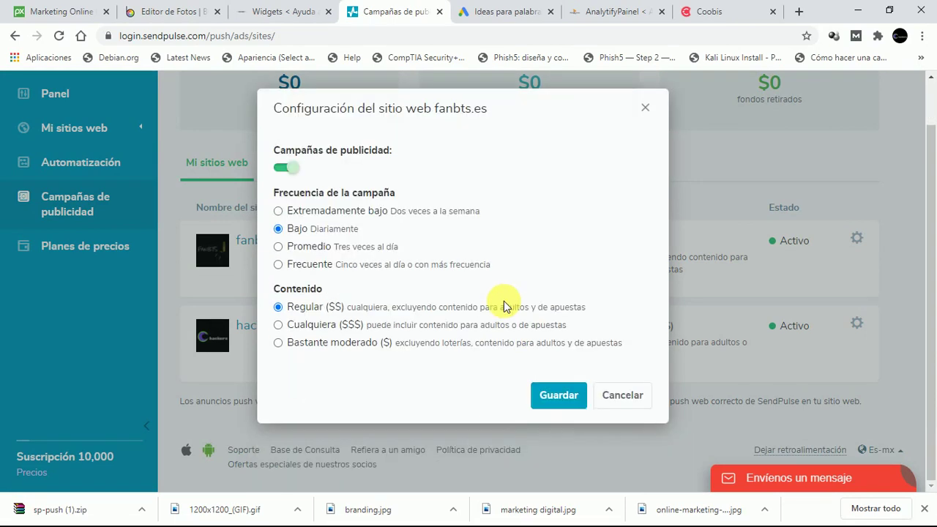
pyautogui.scroll(1, 507, 308)
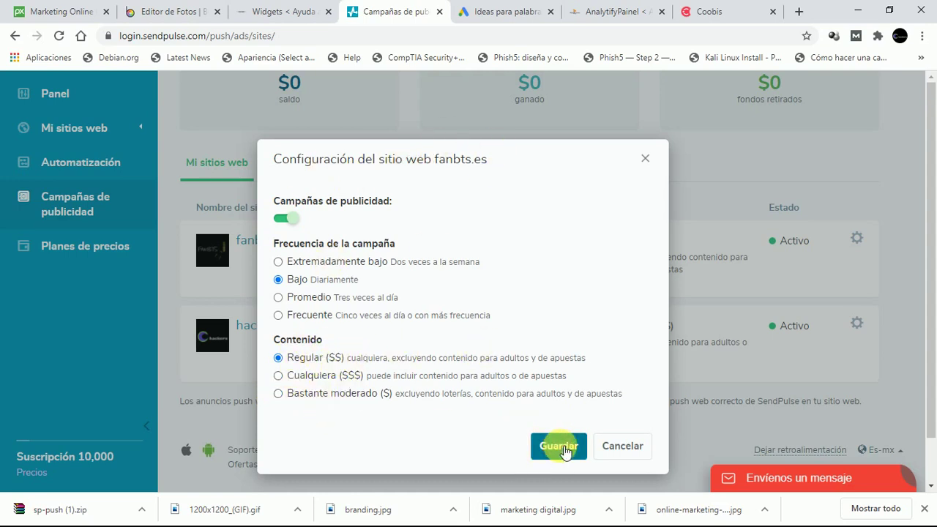
pyautogui.doubleClick(334, 358)
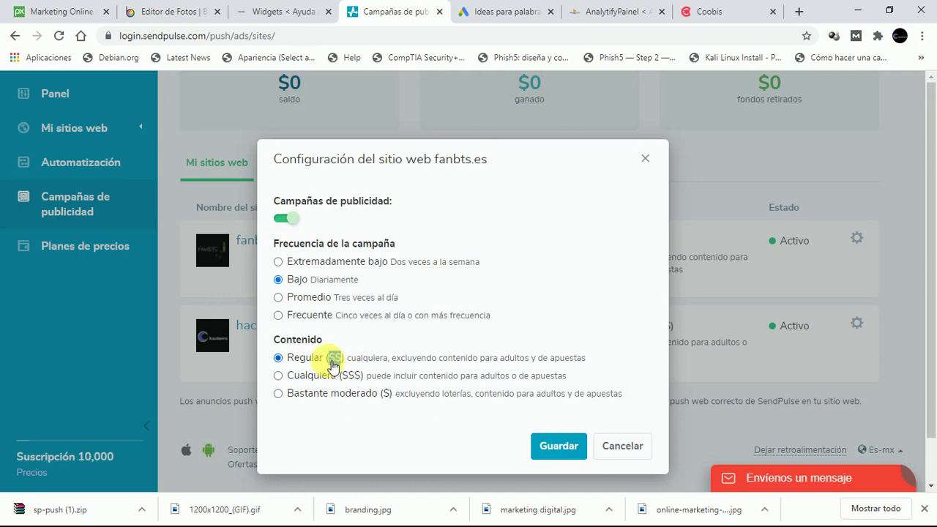
pyautogui.click(390, 399)
pyautogui.moveTo(392, 399); pyautogui.dragTo(379, 396)
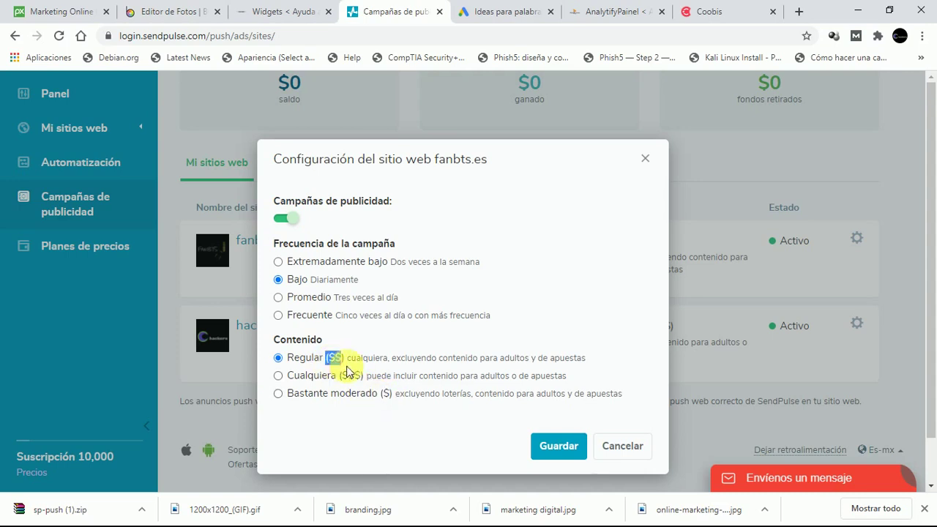
pyautogui.doubleClick(352, 375)
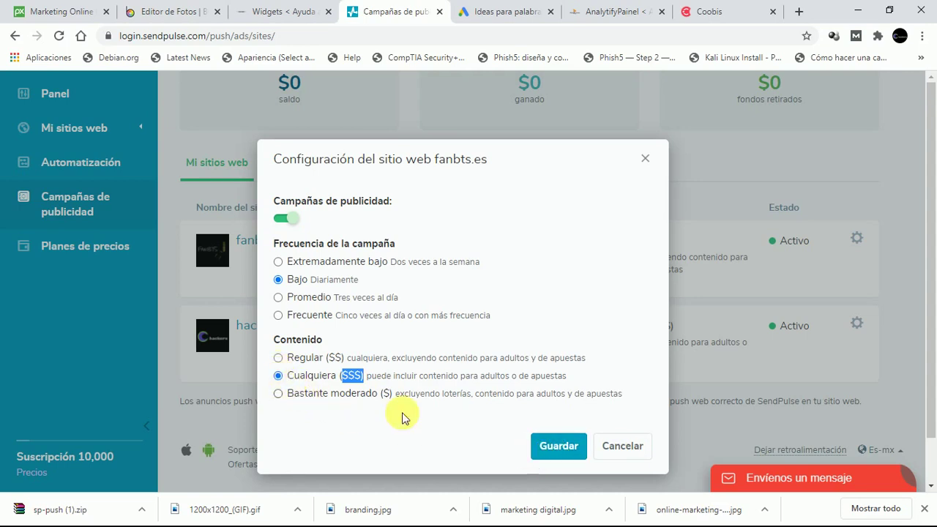
pyautogui.click(556, 446)
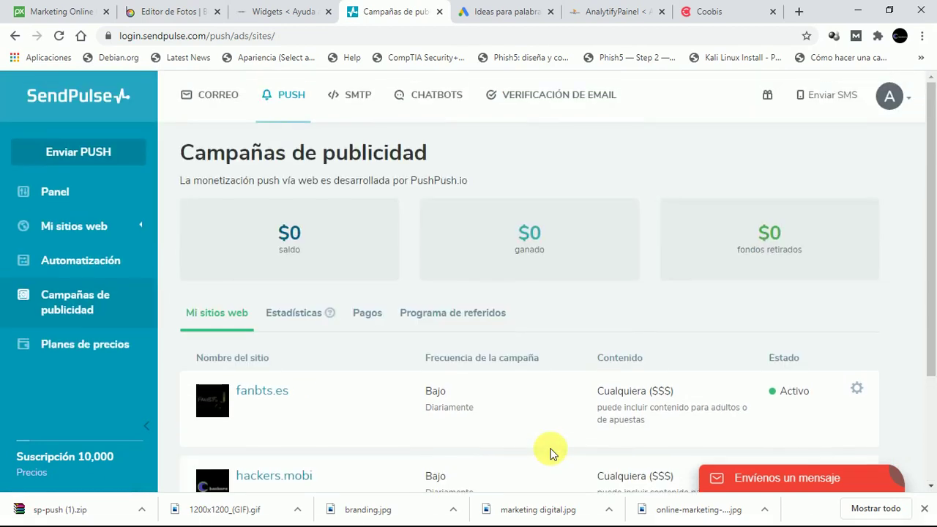
# Review the ad settings of both sites and examine the features of the Básico and Pro push notification pricing plans
pyautogui.scroll(2, 550, 452)
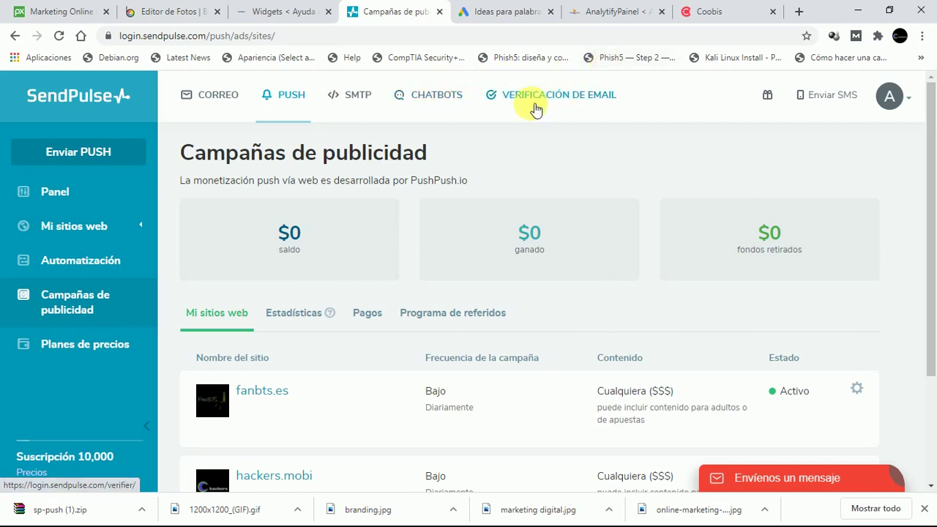
pyautogui.scroll(-2, 324, 397)
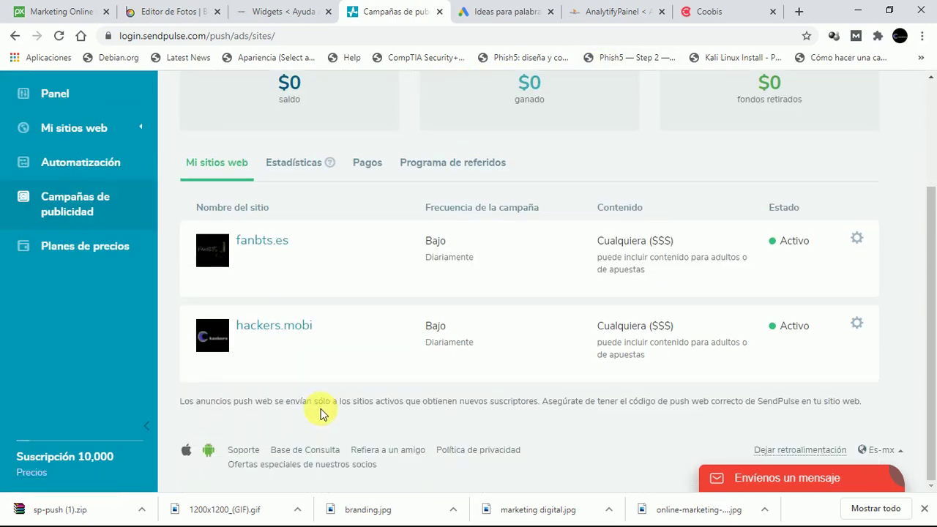
pyautogui.scroll(1, 168, 278)
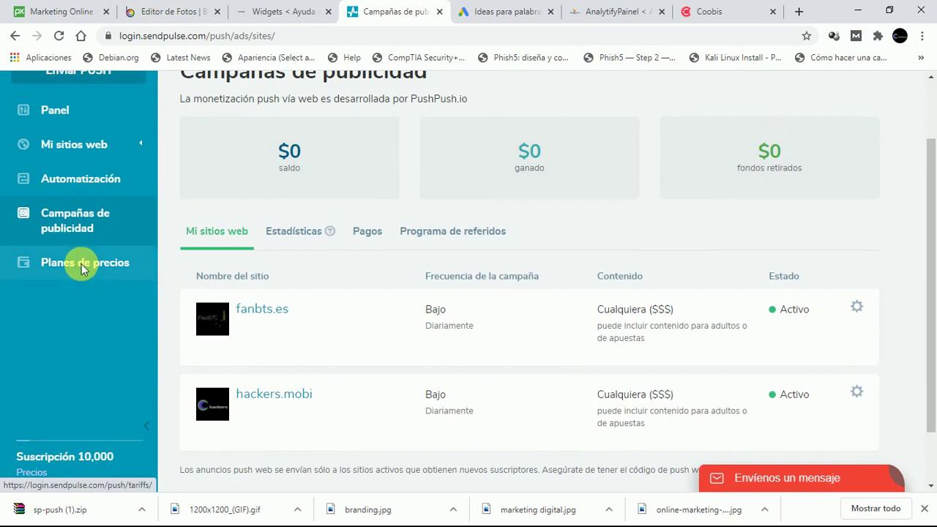
pyautogui.click(84, 269)
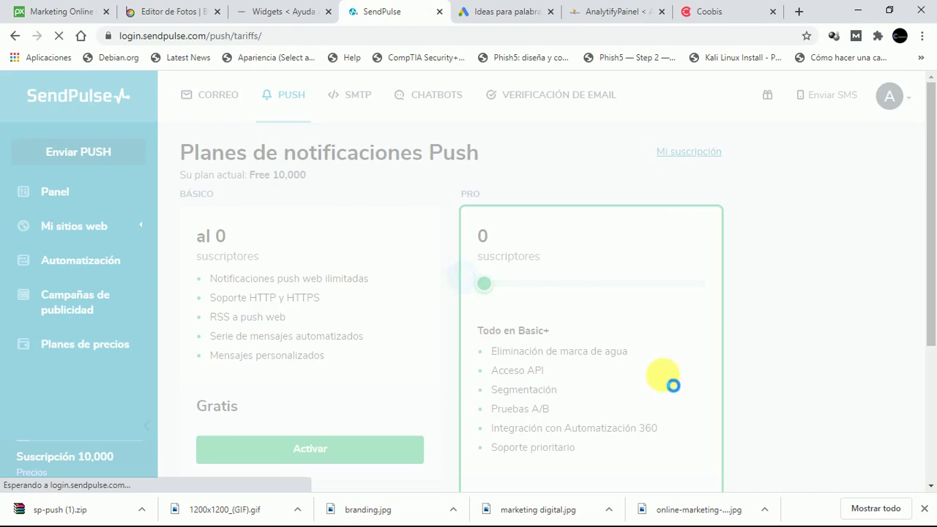
pyautogui.scroll(-1, 351, 380)
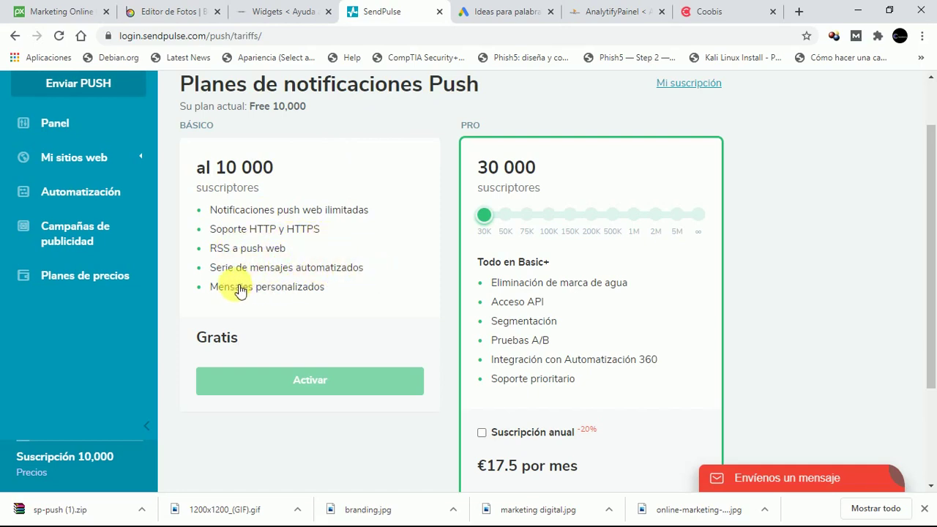
pyautogui.scroll(-2, 322, 234)
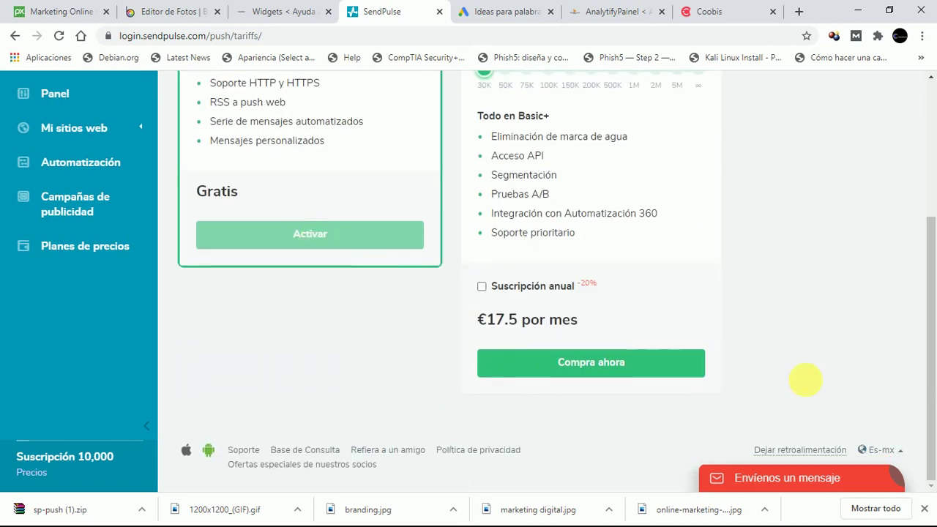
pyautogui.scroll(2, 867, 383)
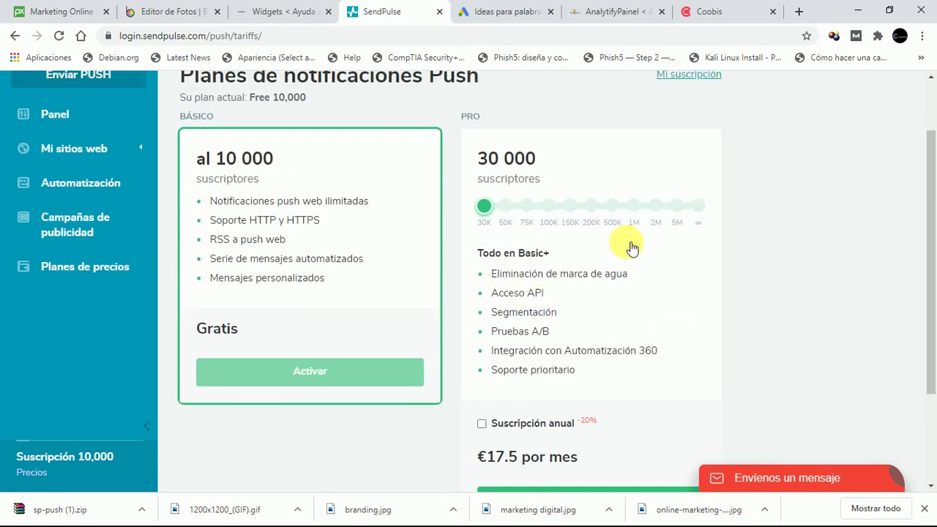
pyautogui.scroll(-1, 688, 344)
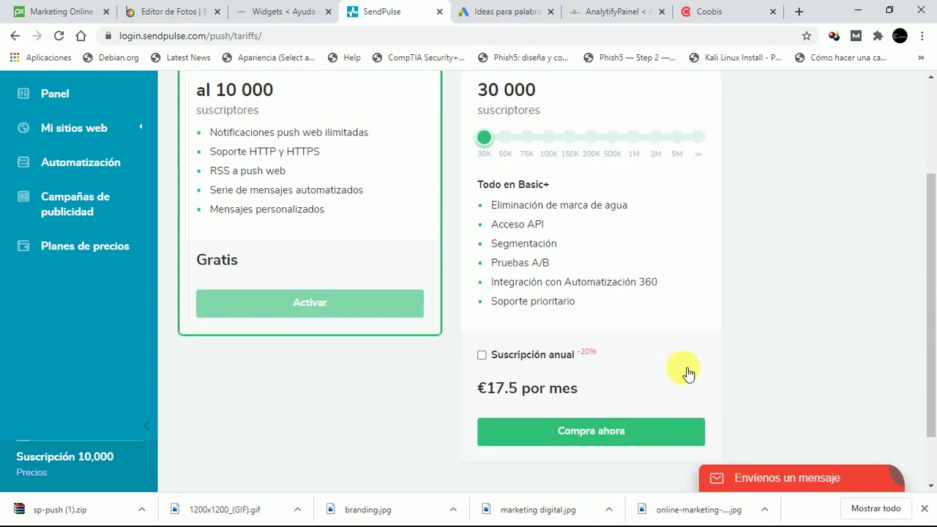
# Compare the Pro plan's monthly price at 500K subscribers and at 30K subscribers
pyautogui.moveTo(485, 140); pyautogui.dragTo(615, 145)
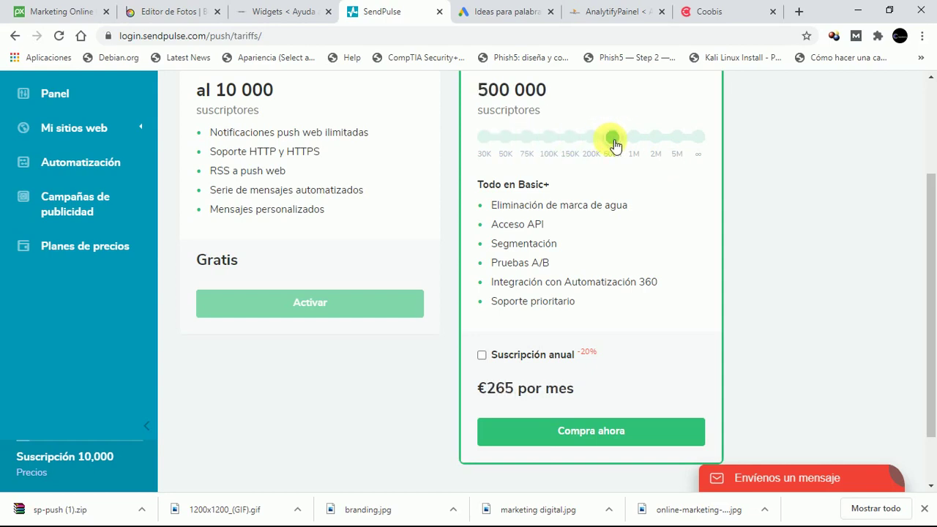
pyautogui.scroll(2, 662, 333)
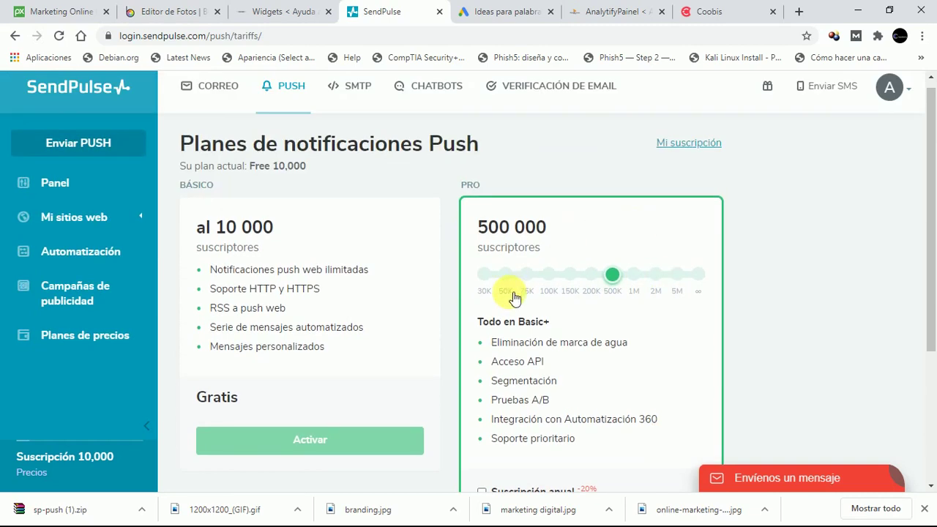
pyautogui.click(486, 282)
pyautogui.scroll(-3, 795, 335)
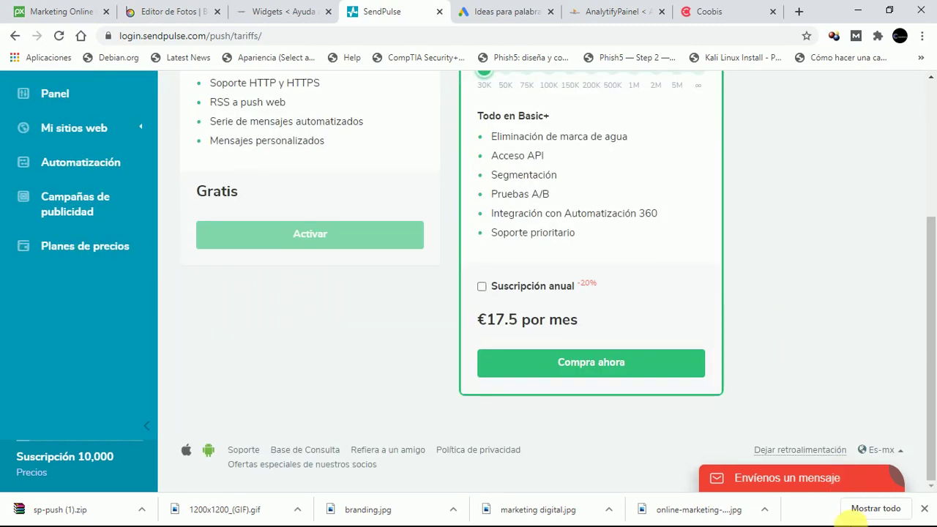
pyautogui.click(858, 12)
pyautogui.moveTo(870, 521)
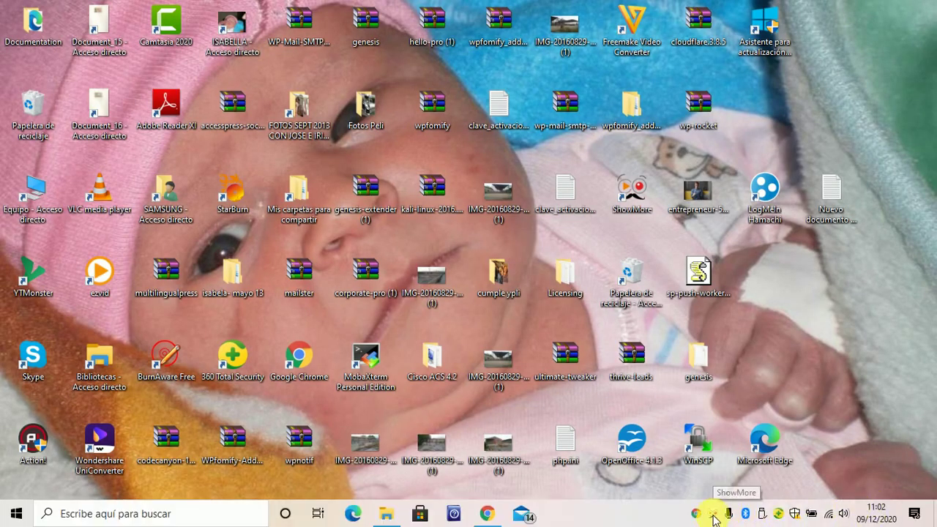
pyautogui.click(713, 515)
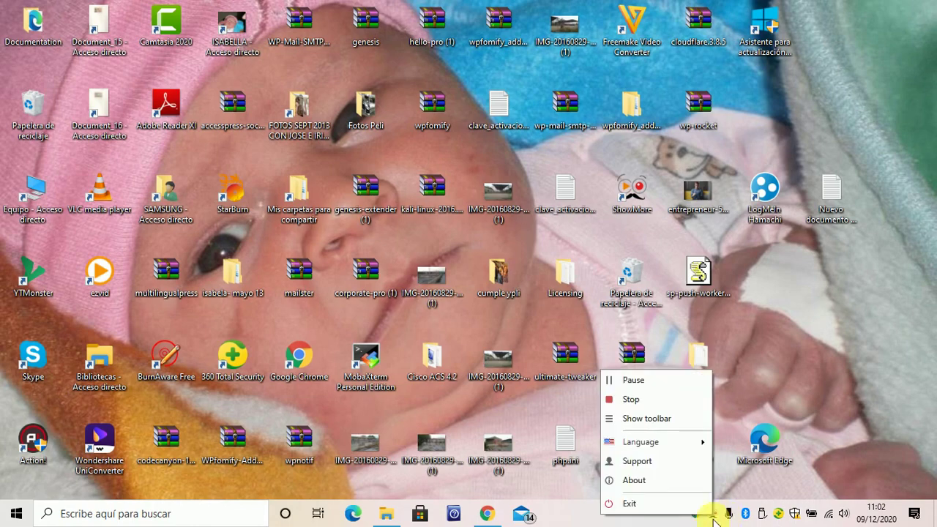